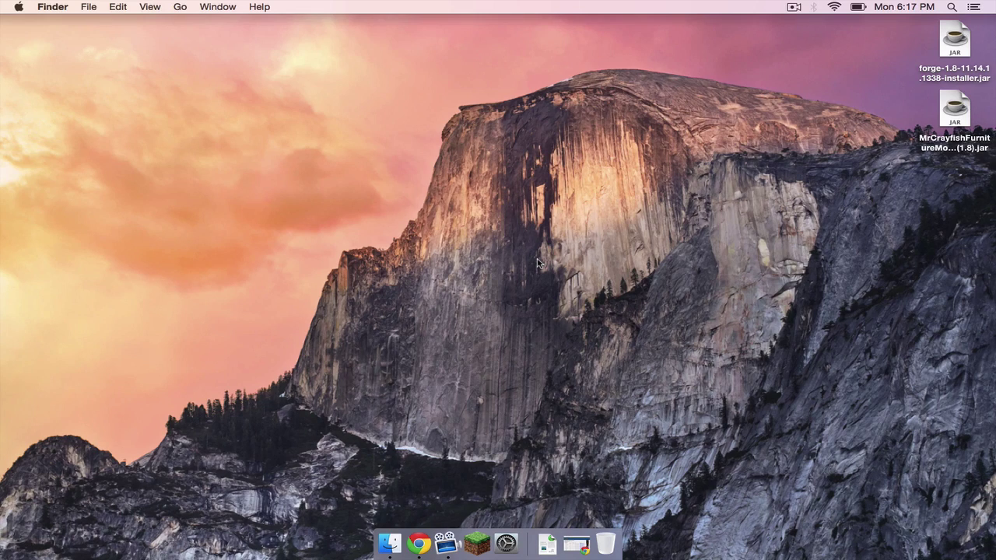
Bring up the browser window with the Minecraft Forge downloads and filter the list to Minecraft version 1.8
left_click(577, 544)
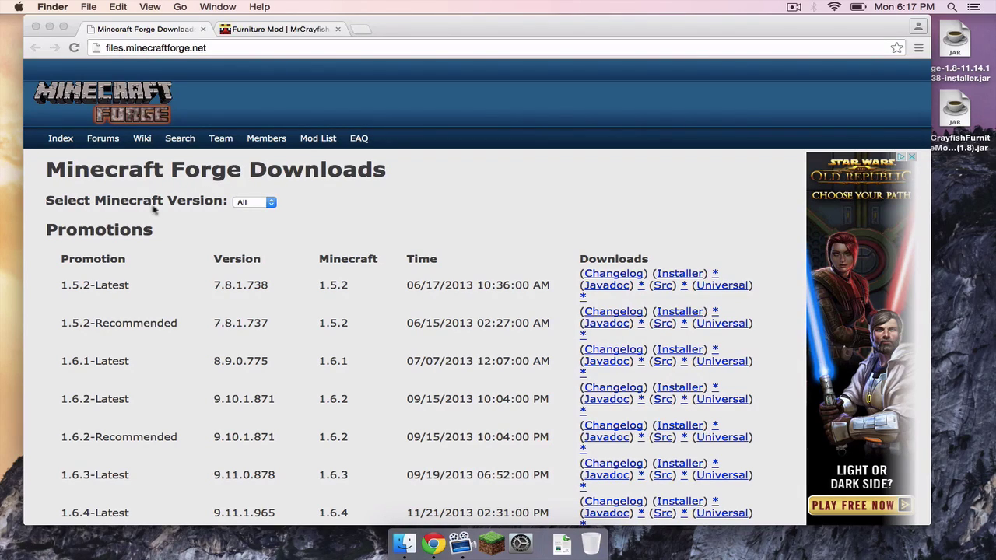
left_click(245, 202)
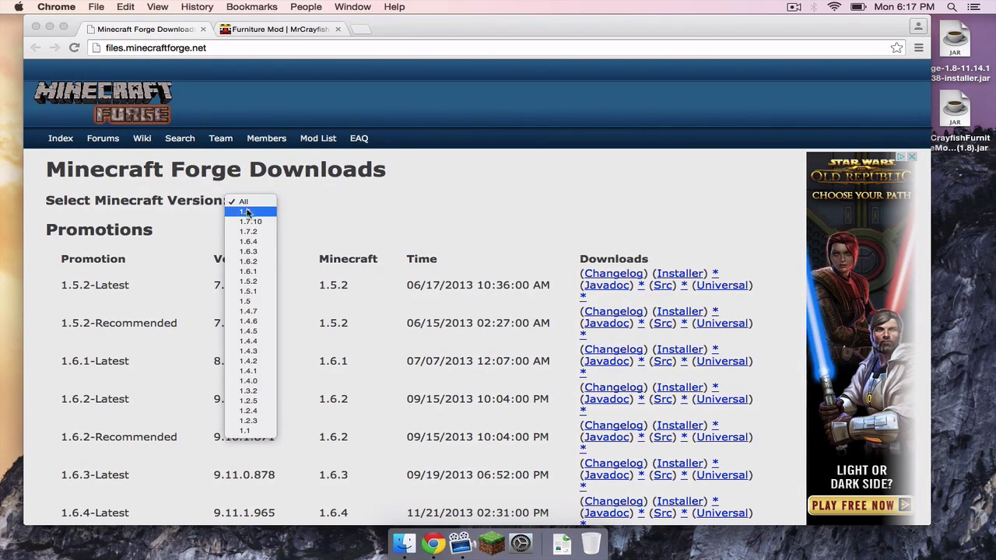
left_click(246, 212)
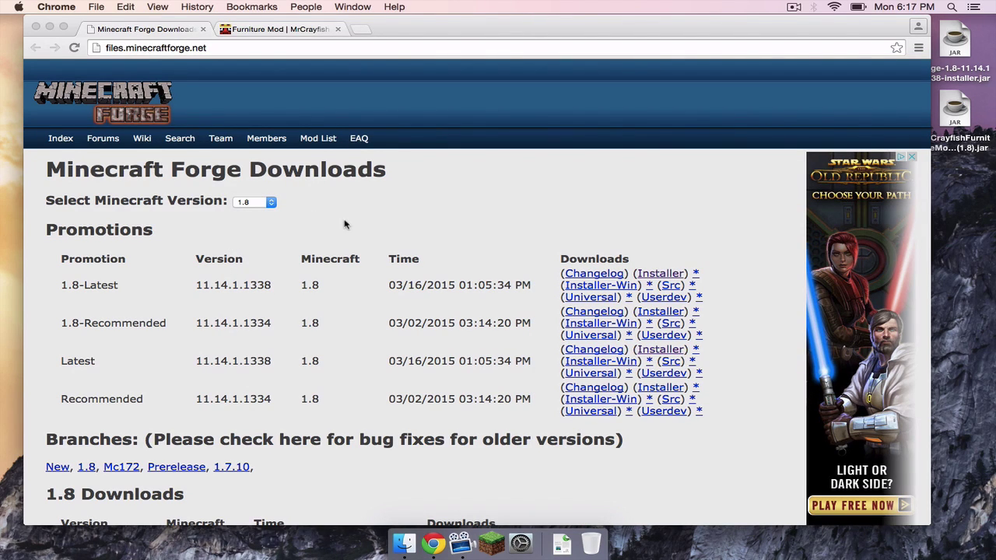
scroll(344, 222, "down", 3)
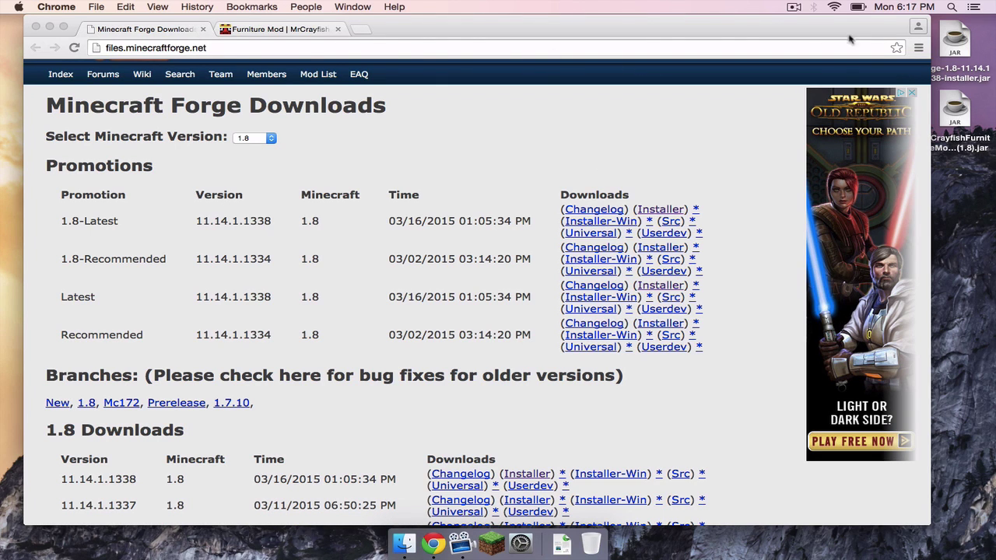
Shift the browser window aside to reveal the desktop files and select the forge-1.8-11.14.1.1338-installer.jar file
left_click_drag(850, 36, 794, 36)
left_click(956, 40)
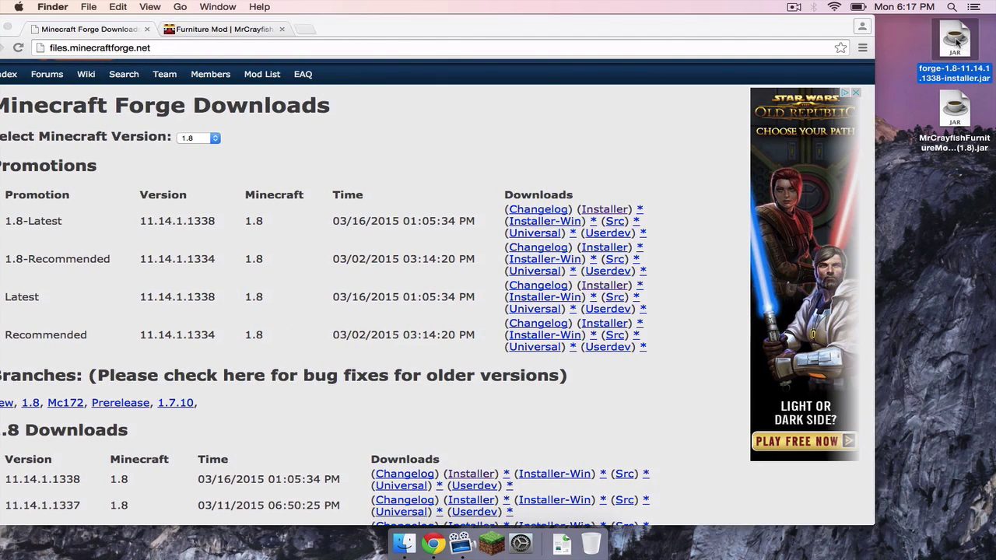
left_click_drag(634, 27, 702, 27)
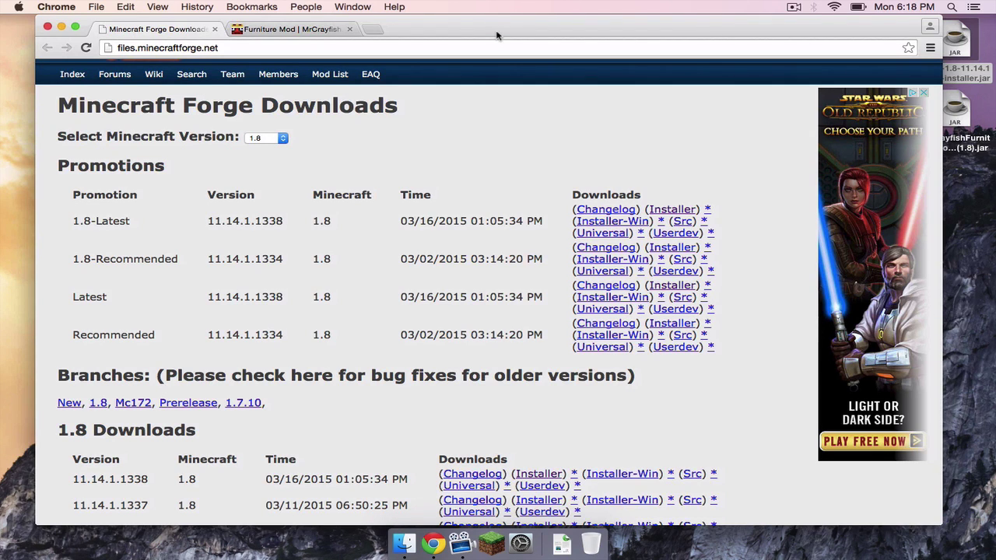
Switch to the MrCrayfish Furniture Mod page and examine its installation instructions, change log and official release downloads
left_click_drag(496, 35, 481, 34)
key("ctrl+Tab")
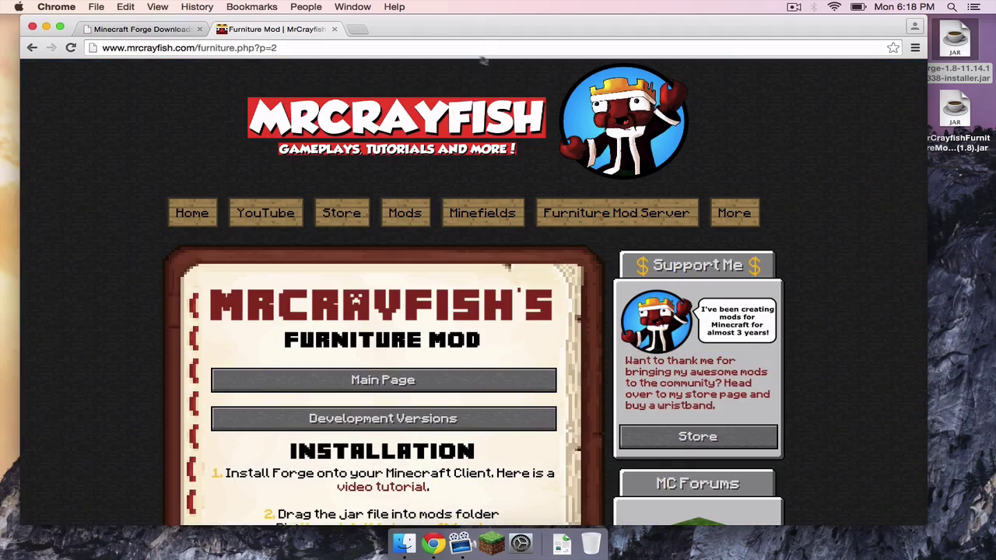
left_click_drag(425, 31, 432, 31)
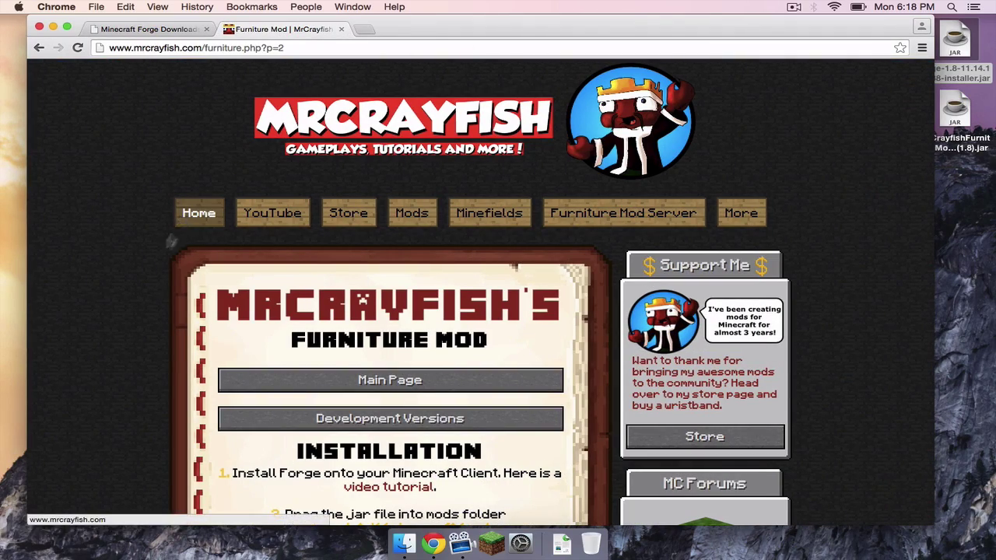
scroll(153, 267, "down", 5)
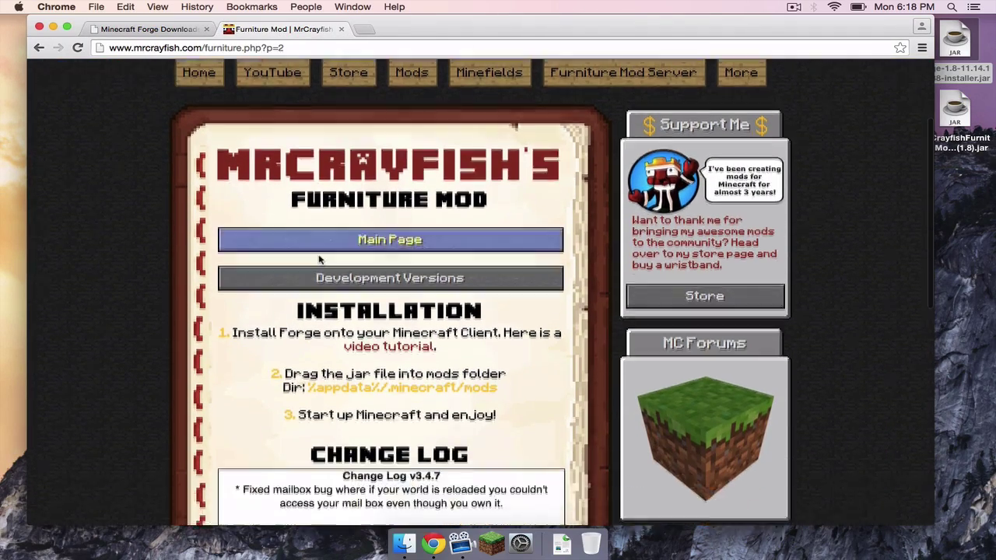
scroll(276, 301, "down", 8)
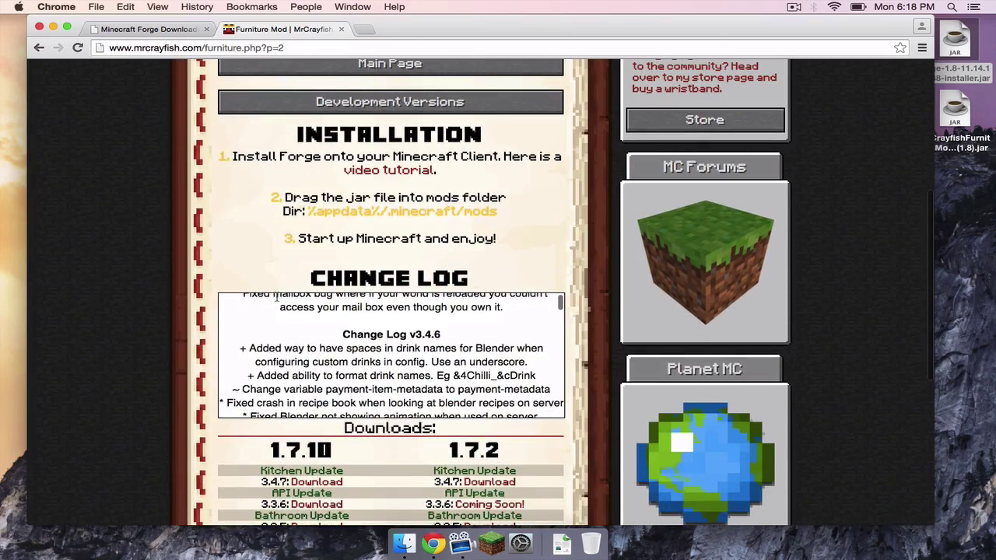
scroll(276, 301, "up", 3)
scroll(189, 231, "up", 2)
scroll(185, 235, "down", 4)
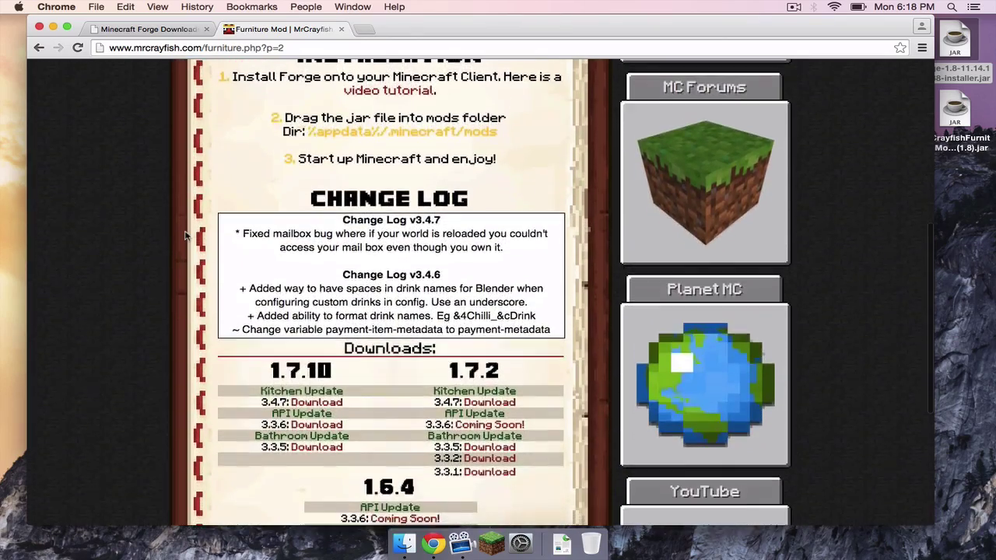
scroll(185, 235, "down", 2)
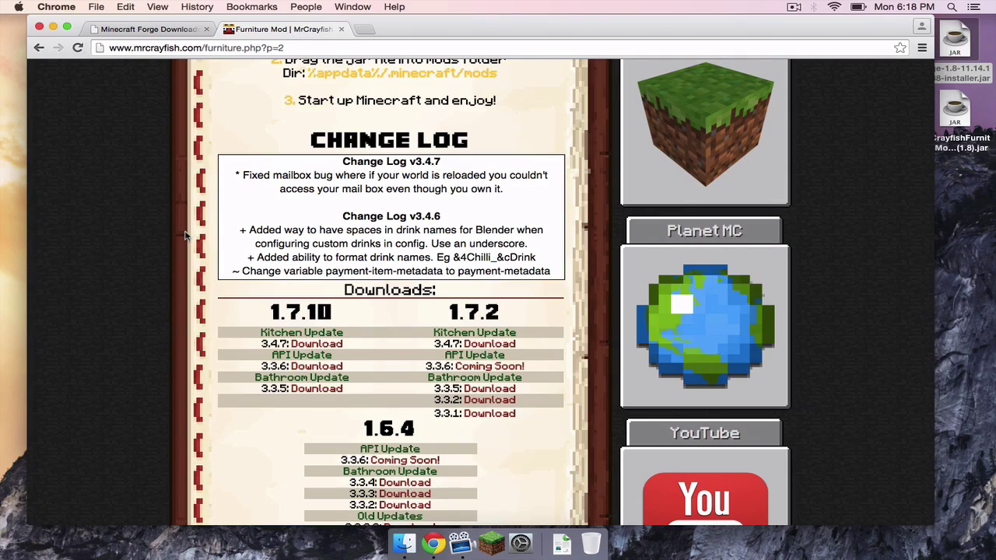
scroll(185, 235, "up", 5)
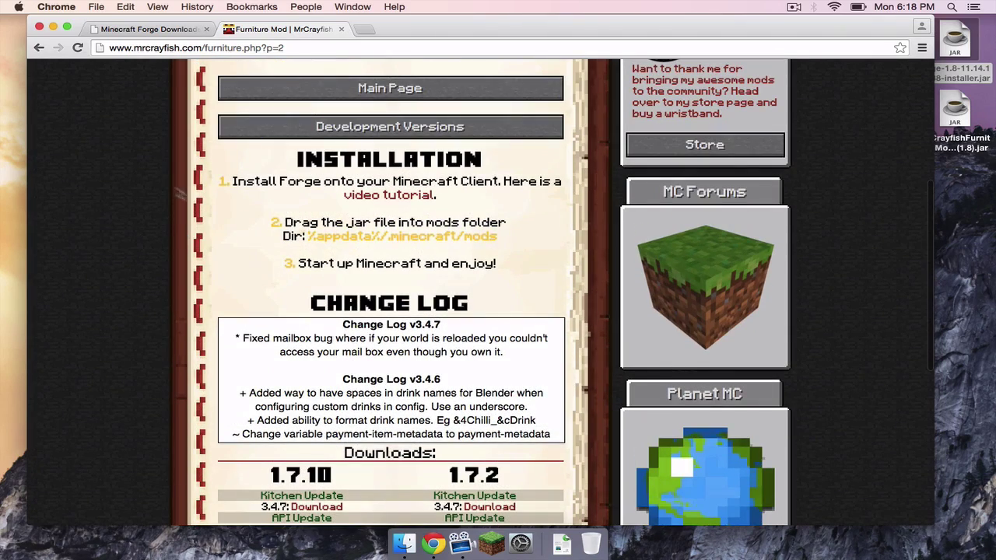
scroll(198, 269, "up", 2)
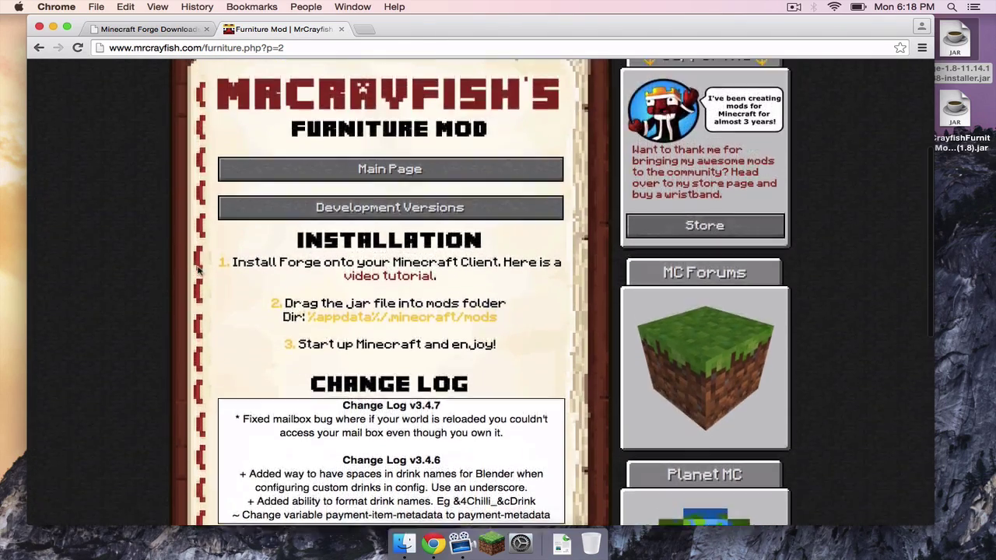
Open the Furniture Mod's Development Versions page and find the 3.4.7-build5 download for Minecraft 1.8
left_click(323, 208)
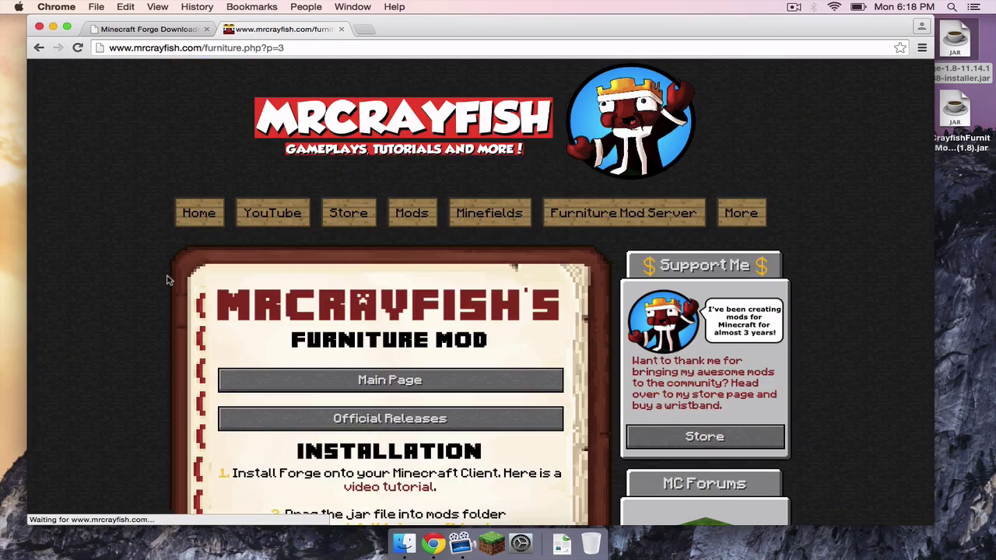
scroll(167, 281, "down", 10)
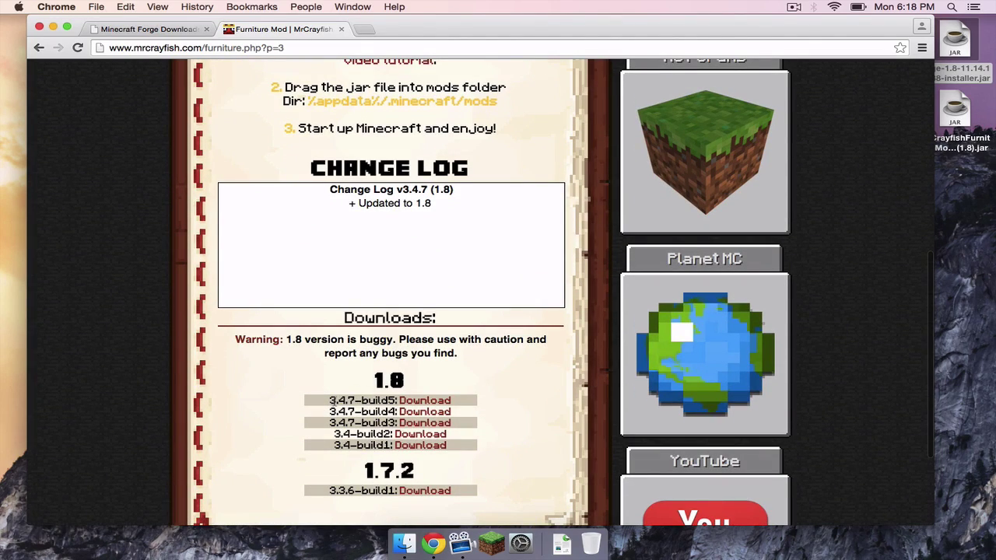
left_click_drag(329, 400, 386, 400)
left_click(383, 400)
scroll(384, 400, "up", 3)
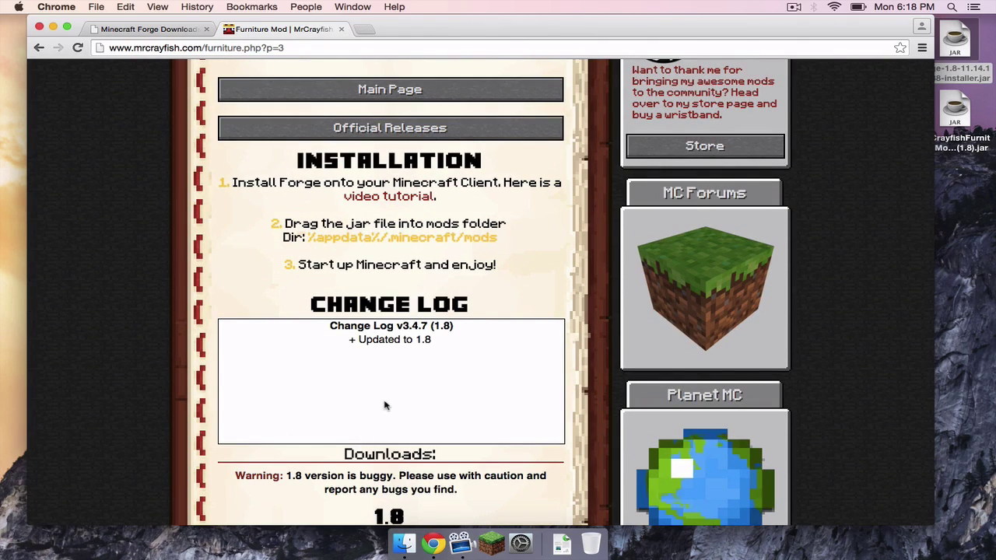
scroll(384, 406, "up", 3)
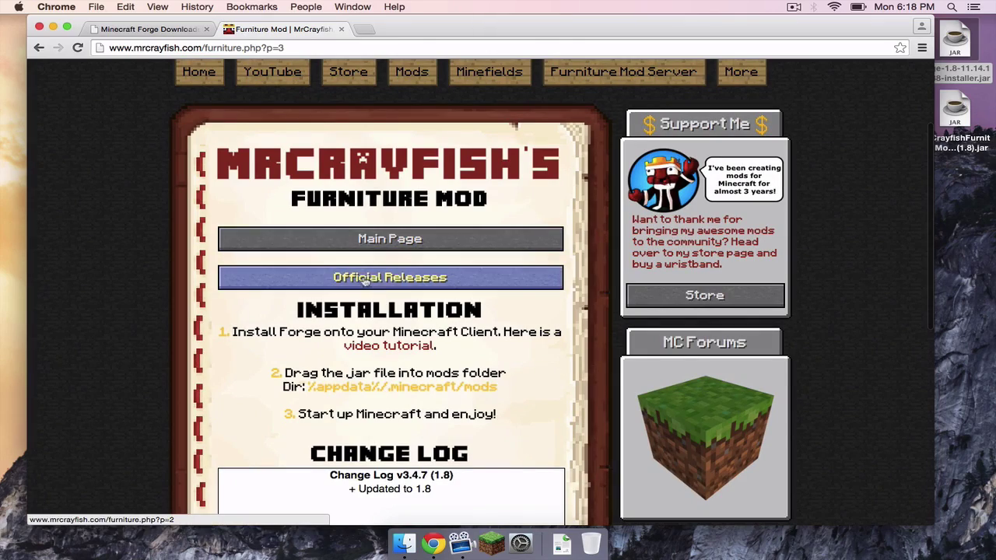
scroll(215, 345, "down", 3)
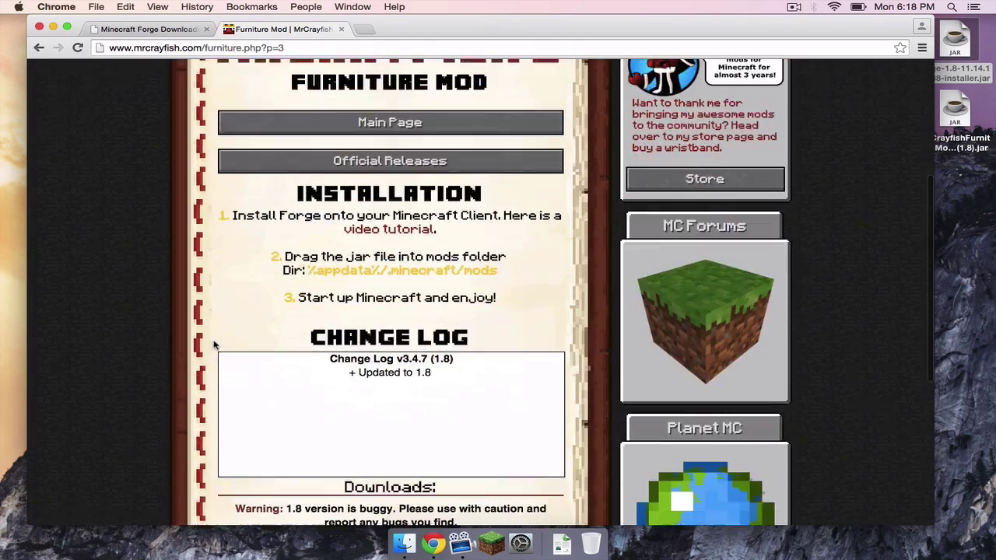
scroll(215, 345, "down", 3)
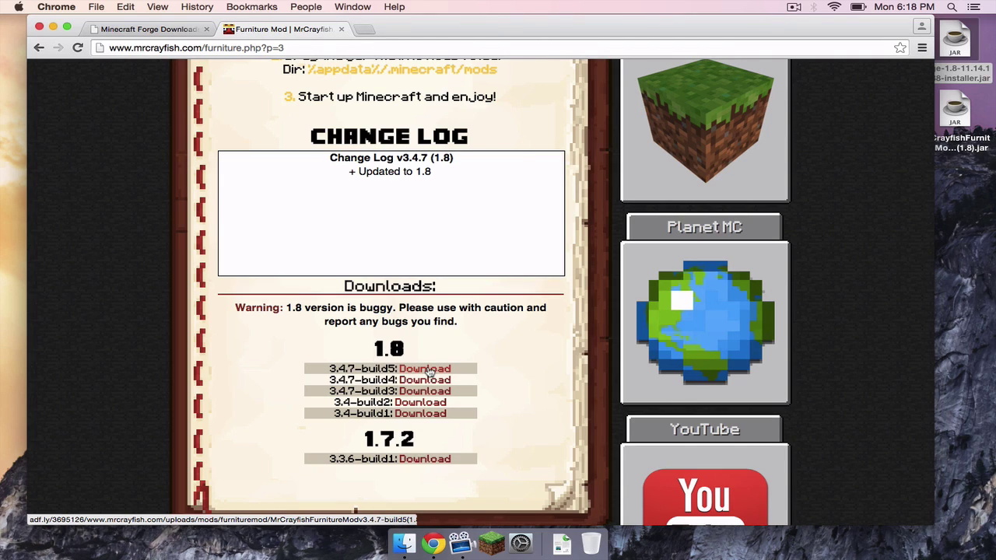
Minimize the browser window and open the Minecraft launcher
left_click(53, 26)
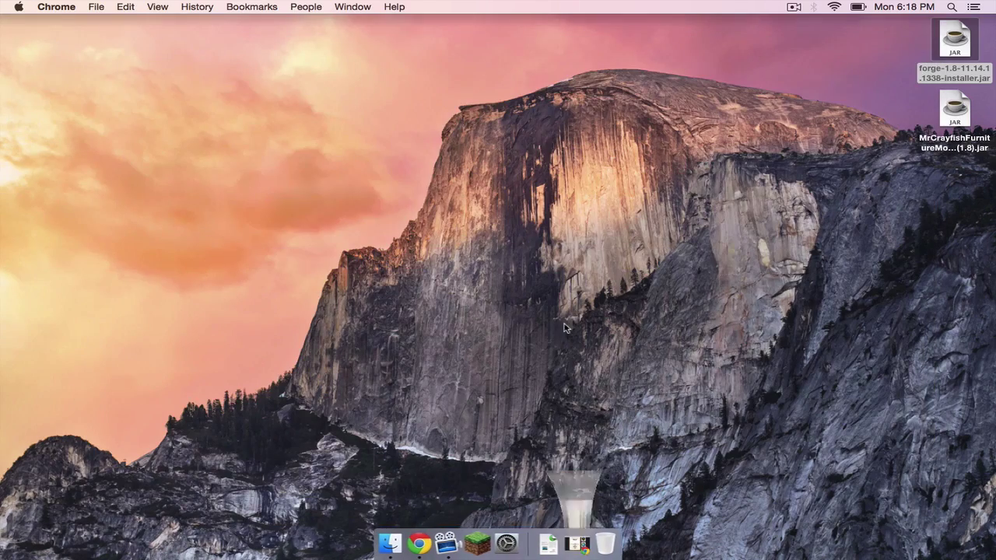
left_click(566, 329)
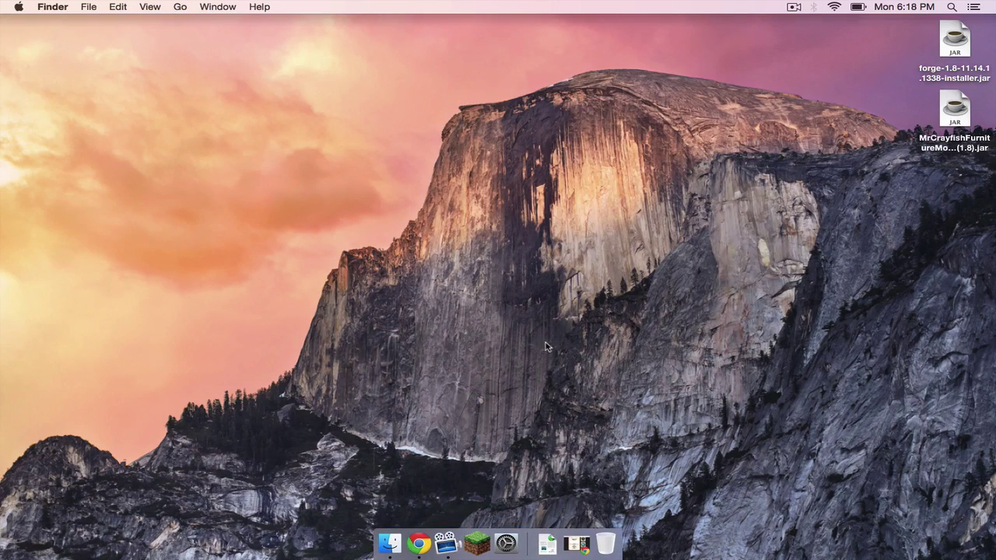
left_click(479, 542)
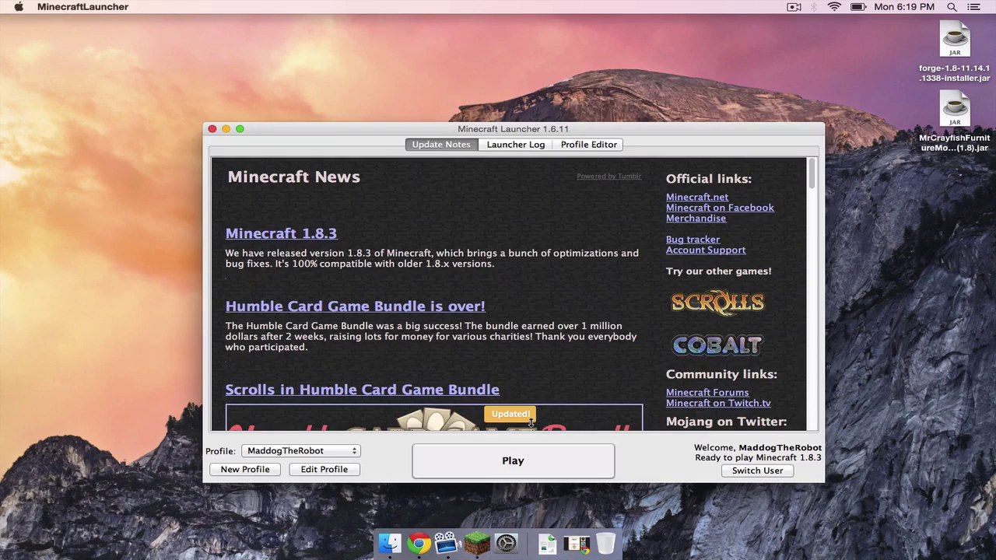
Create and save a new launcher profile named 1.8 that uses version release 1.8
left_click(244, 469)
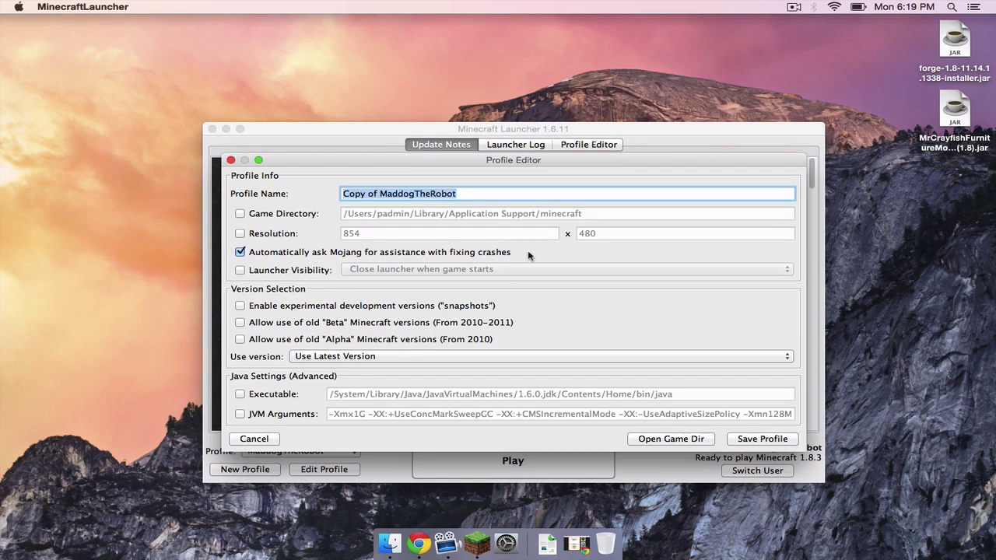
type("1.8")
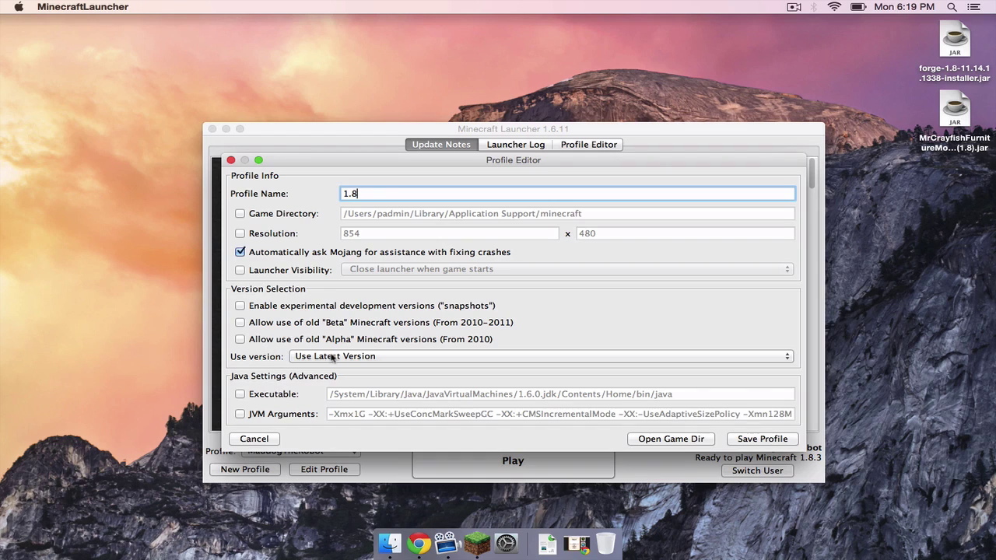
left_click(332, 357)
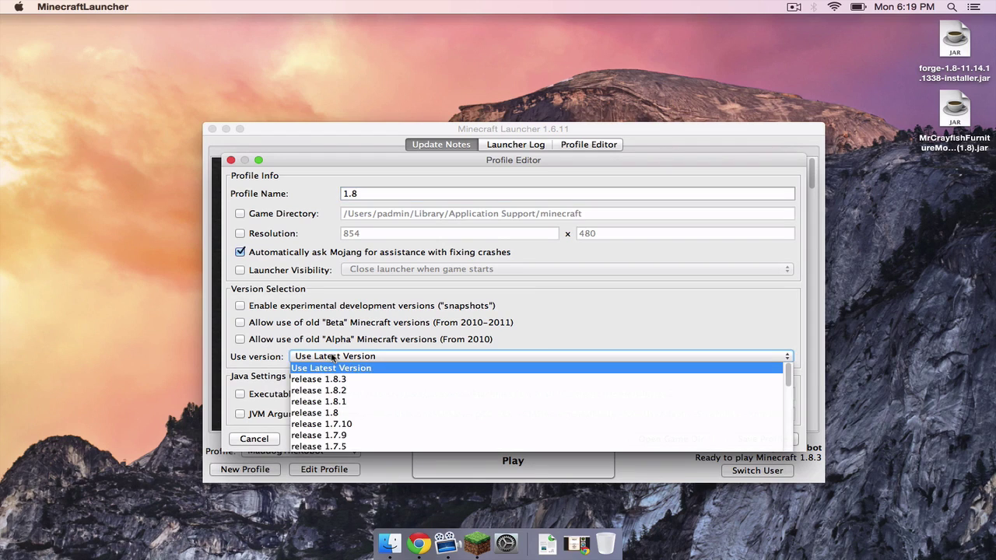
left_click(330, 413)
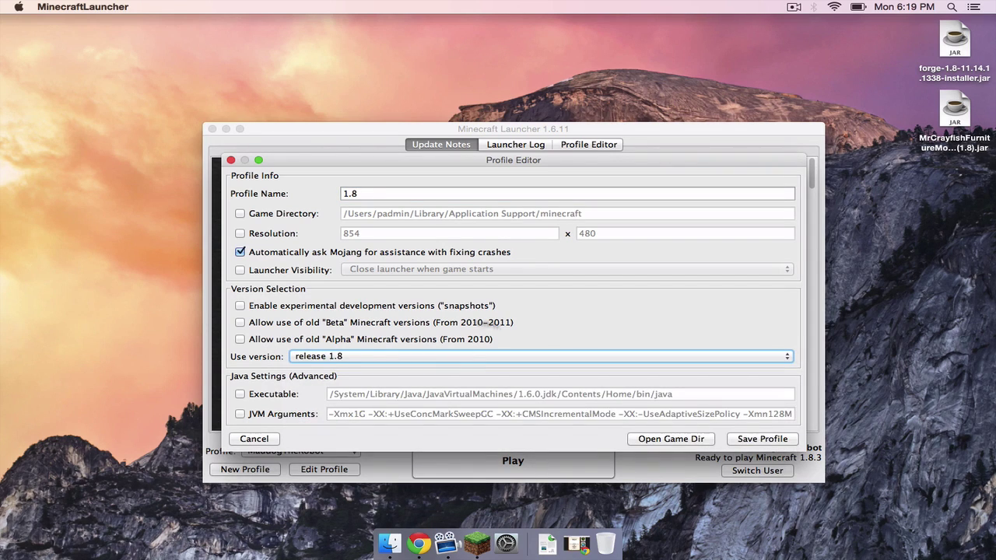
left_click(762, 439)
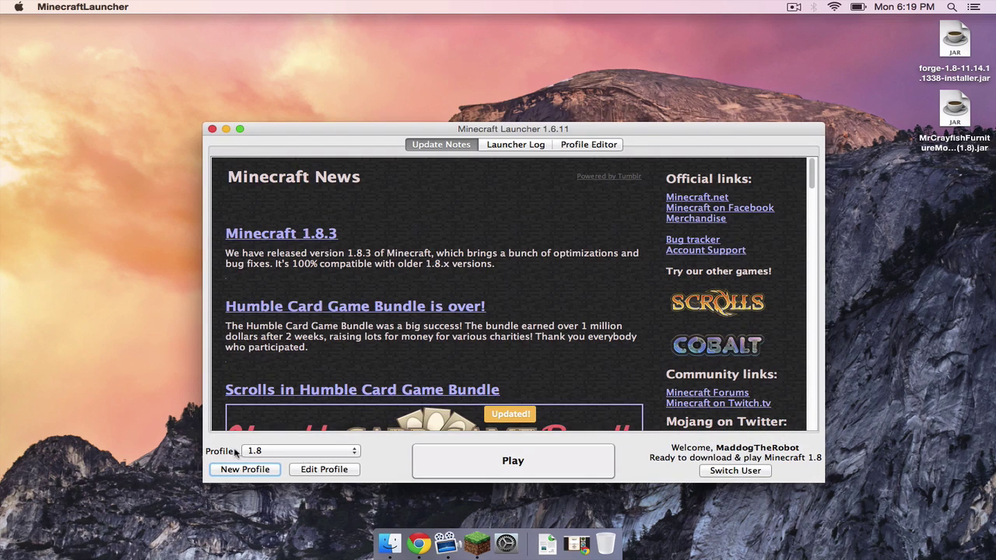
Launch Minecraft with the 1.8 profile once and quit the game from its title screen
left_click(535, 465)
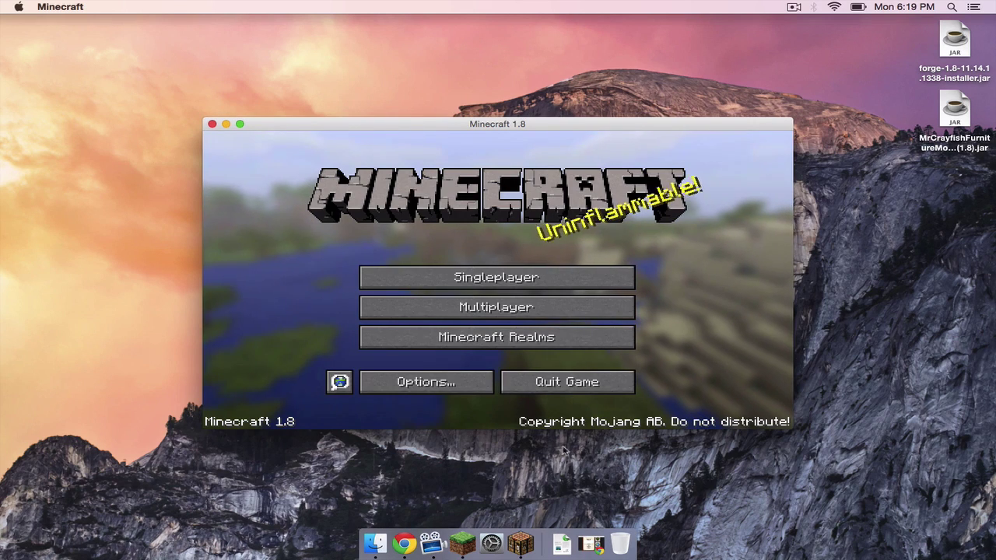
left_click(580, 389)
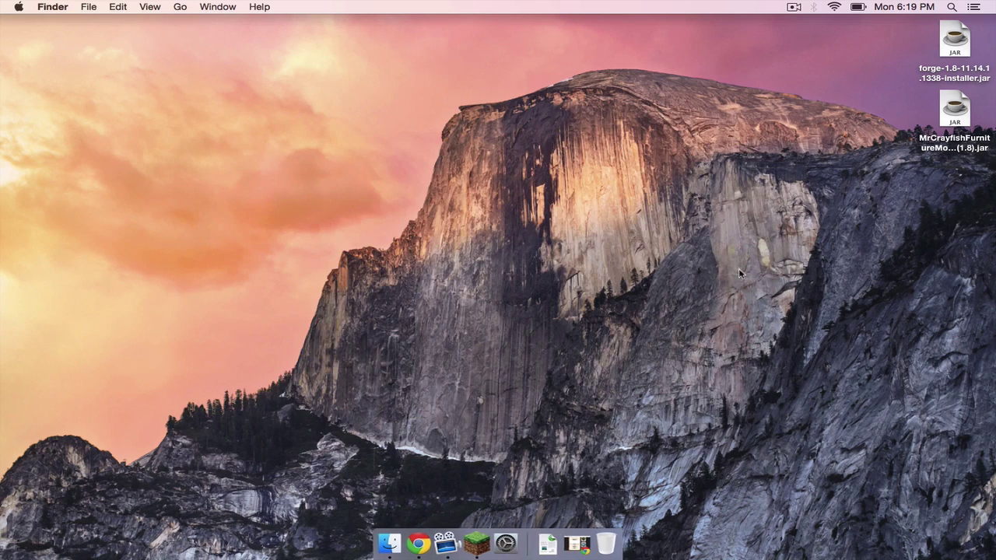
Run the Forge installer from the desktop and install the client into the default minecraft folder
double_click(959, 36)
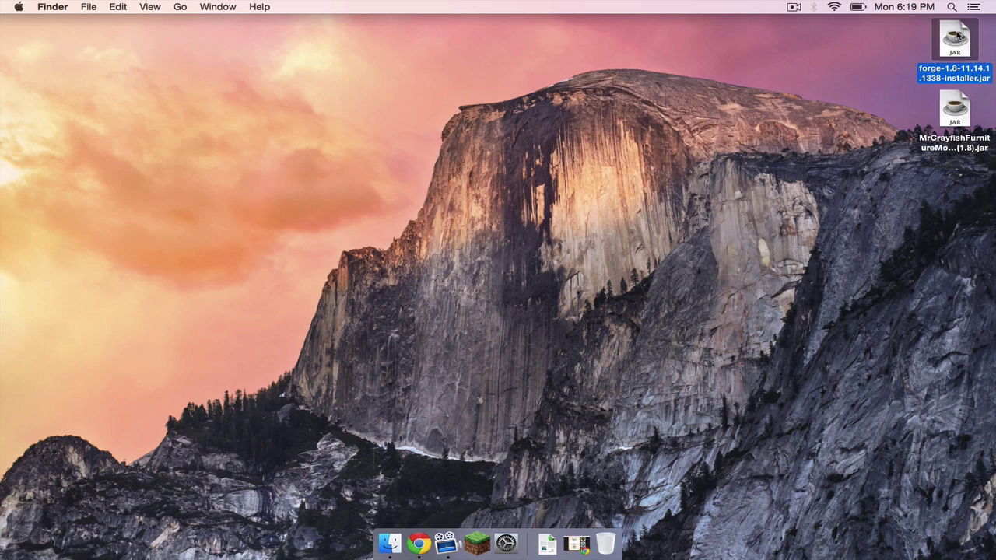
left_click(627, 201)
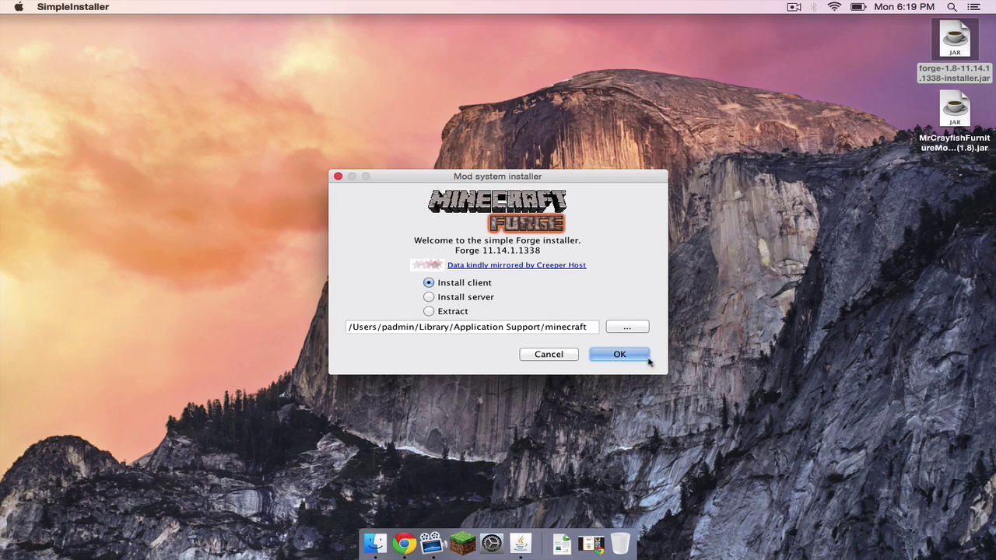
left_click(616, 355)
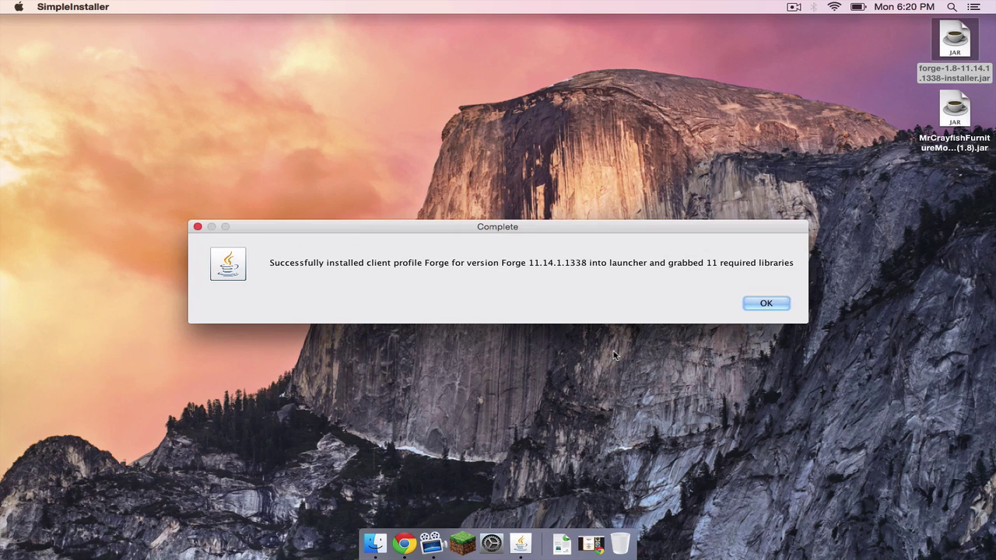
left_click(758, 303)
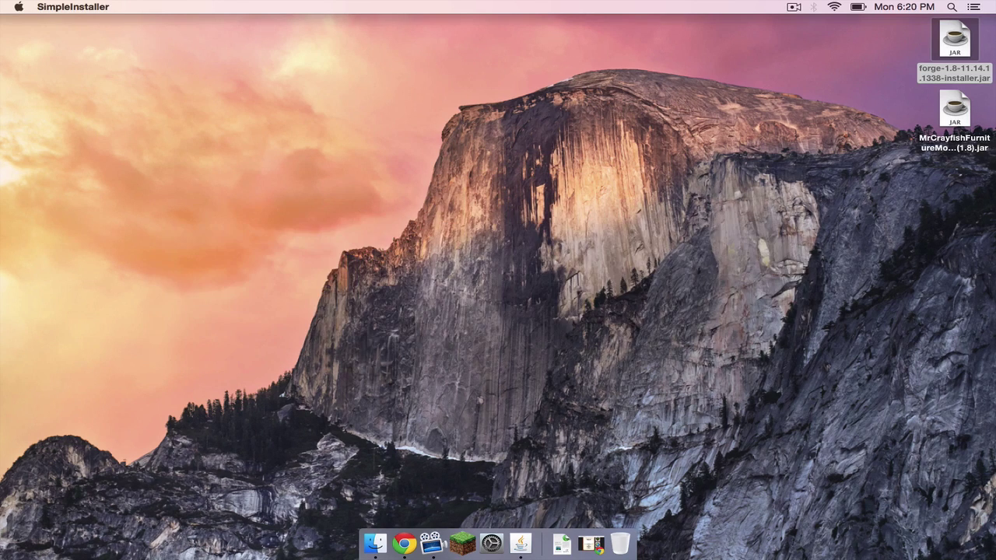
Open the Minecraft launcher, run the game once with the Forge profile, and quit it from the title screen
left_click(462, 545)
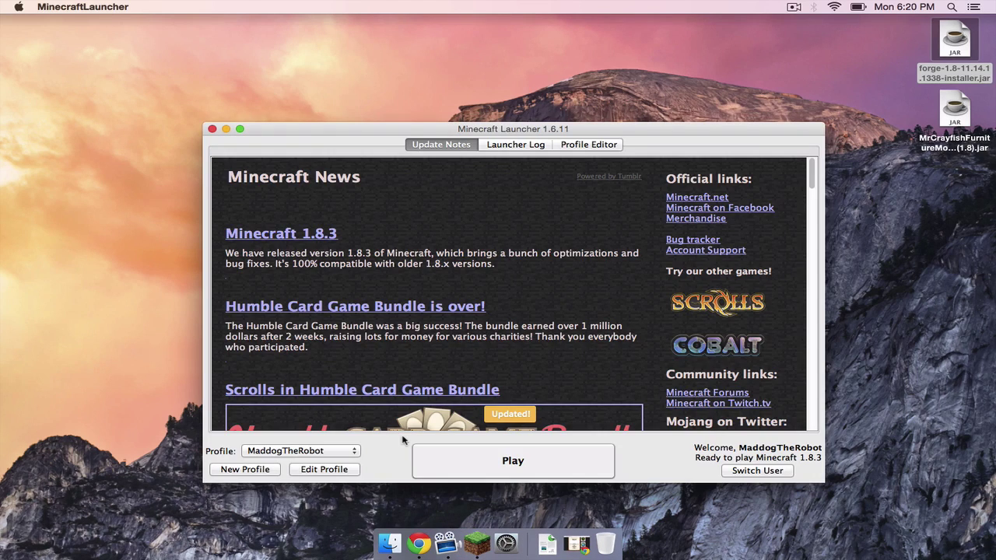
left_click(320, 451)
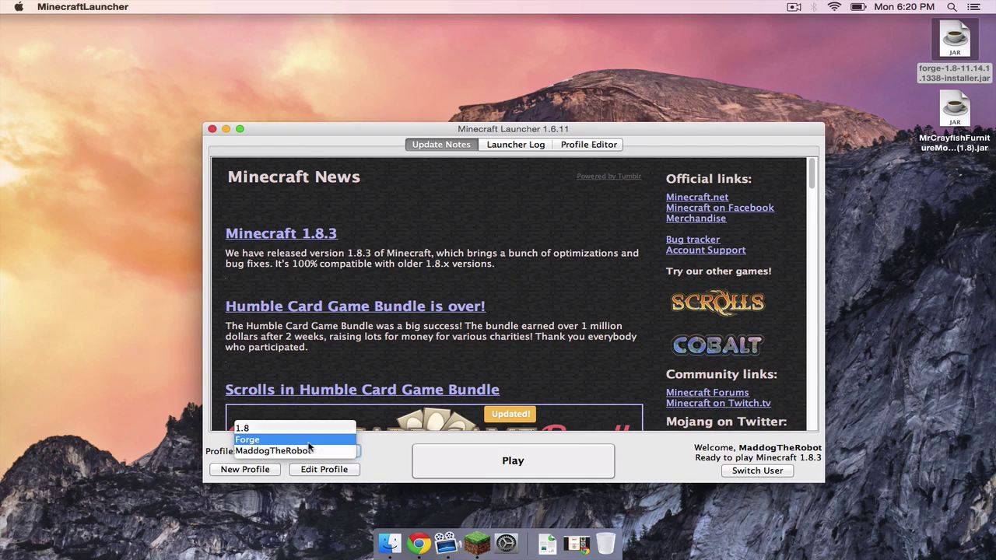
left_click(309, 442)
left_click(514, 460)
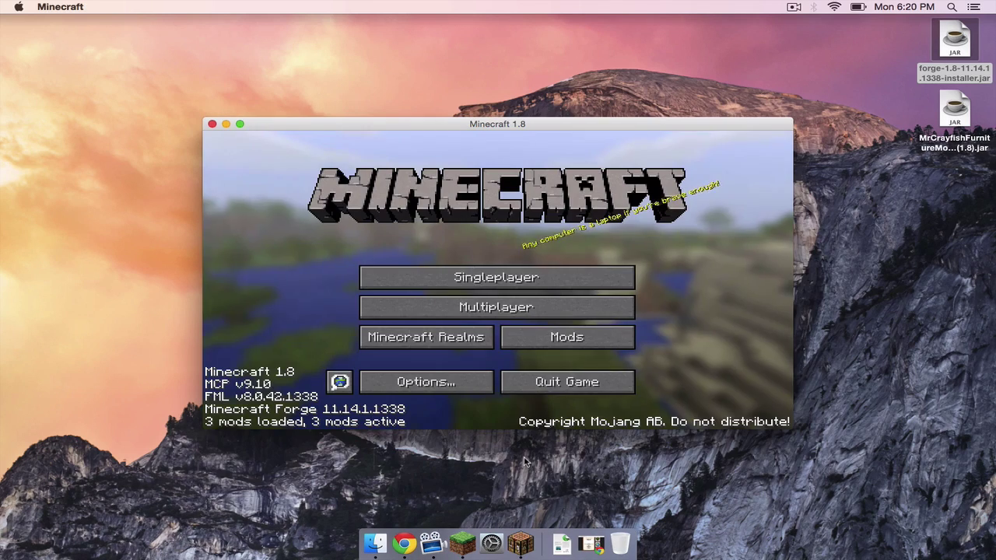
left_click(595, 381)
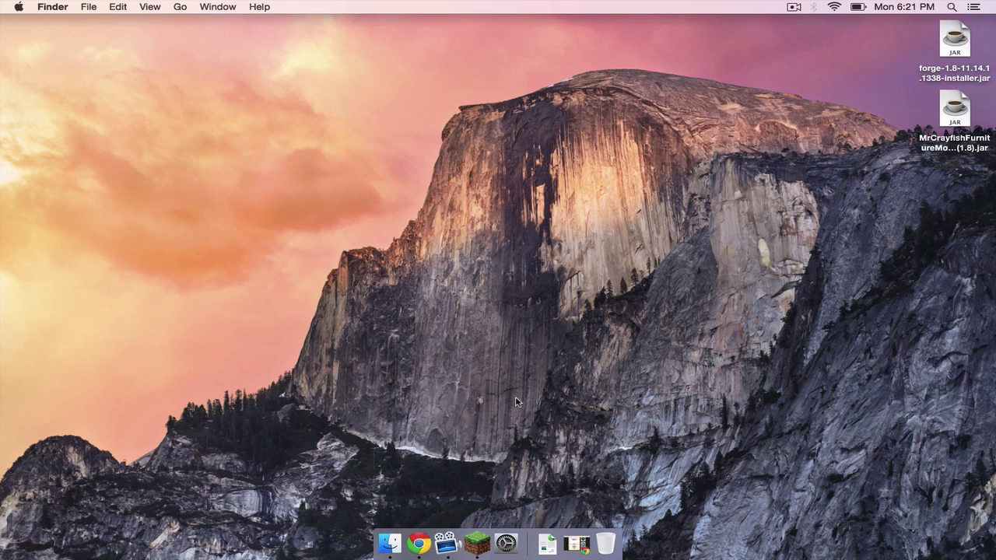
In Finder, go to the ~/Library/ folder and open the minecraft folder inside Application Support
left_click(389, 543)
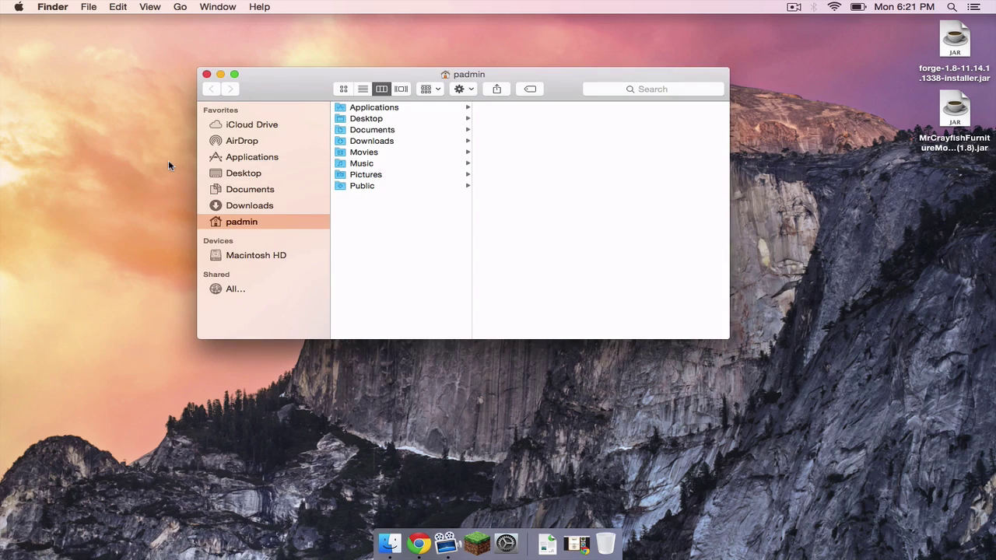
left_click(179, 8)
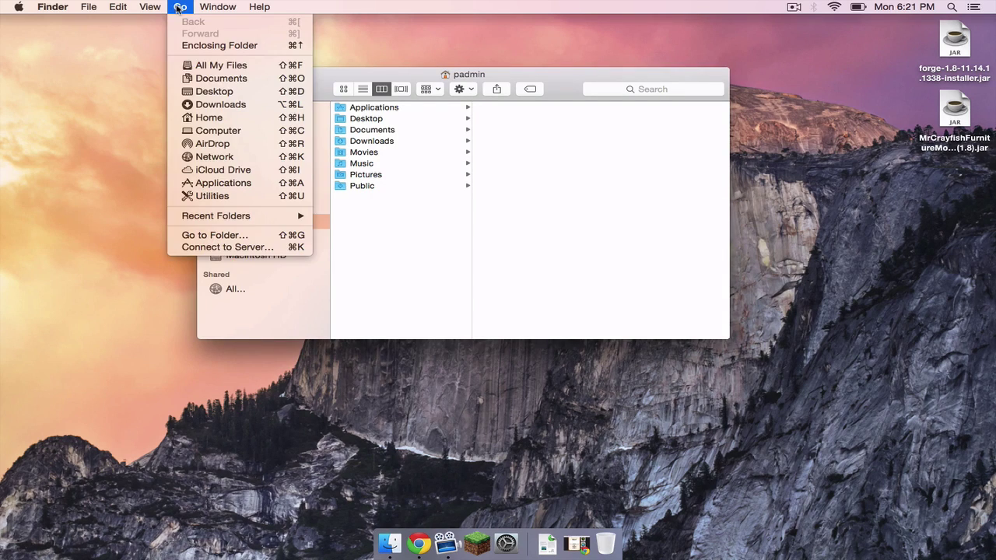
left_click(213, 235)
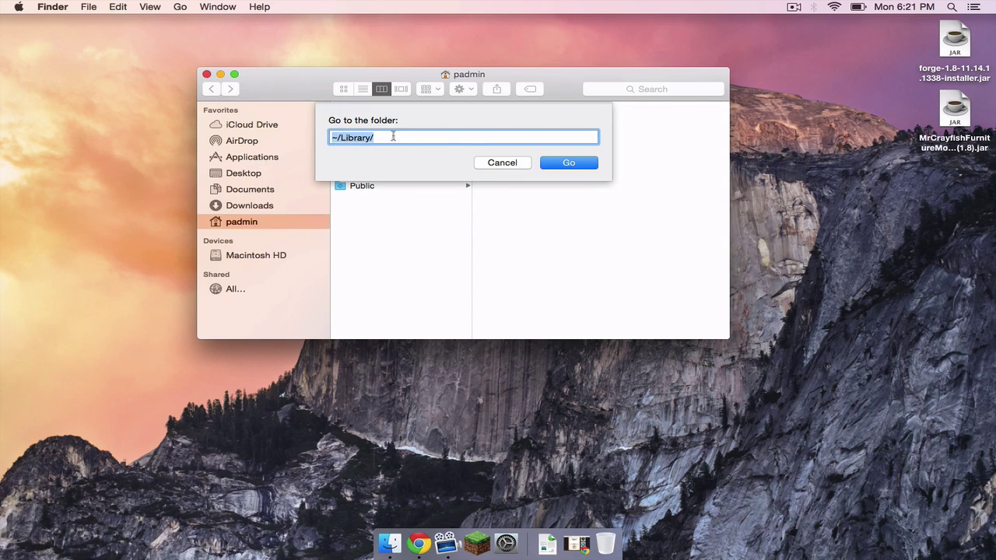
left_click(568, 163)
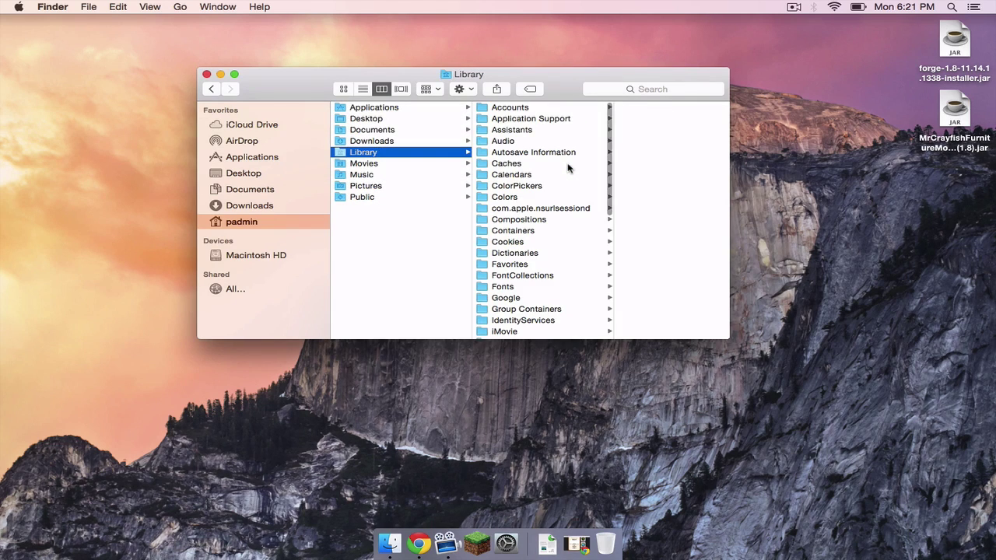
left_click(552, 119)
left_click(627, 265)
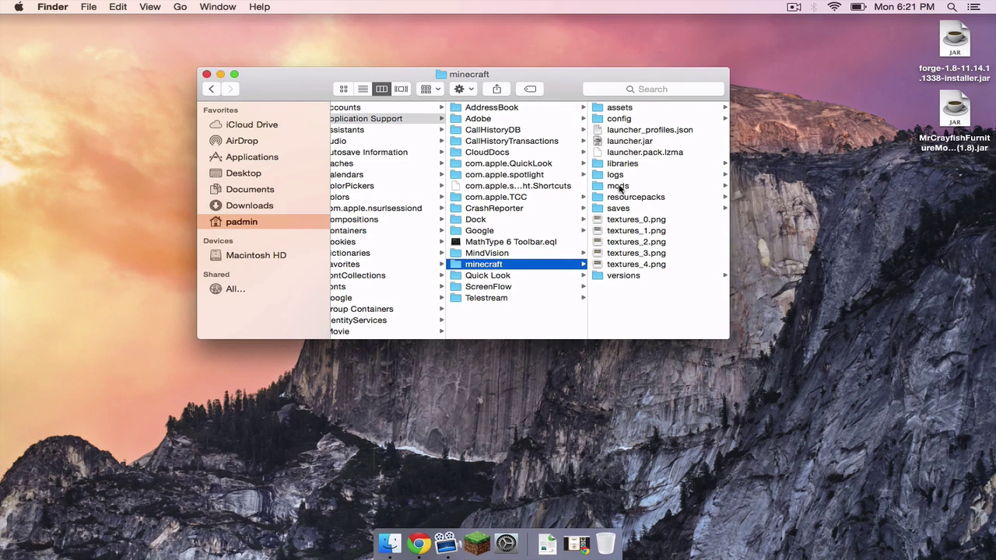
Move the MrCrayfish's Furniture Mod jar from the desktop into the mods folder and close the Finder window
left_click(618, 187)
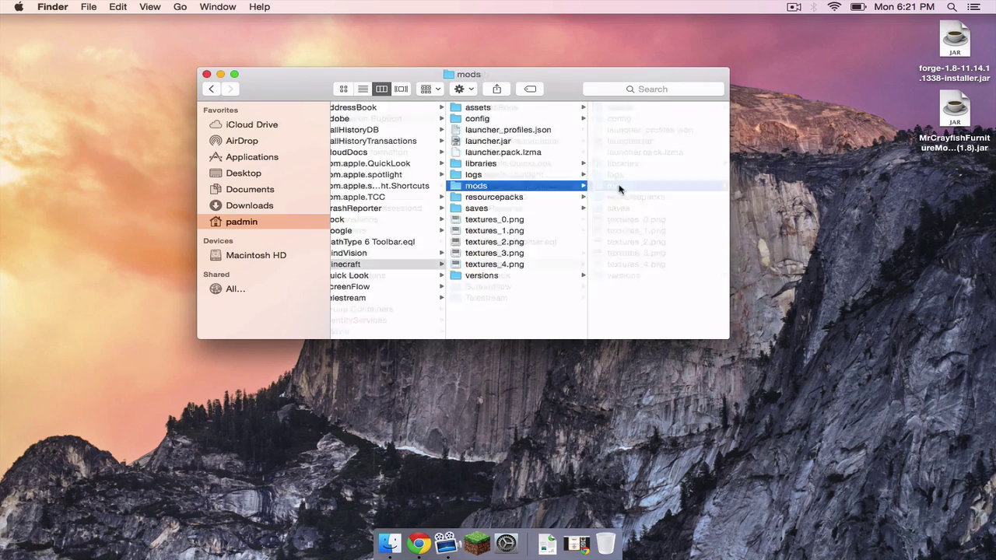
left_click(957, 107)
left_click_drag(959, 108, 657, 158)
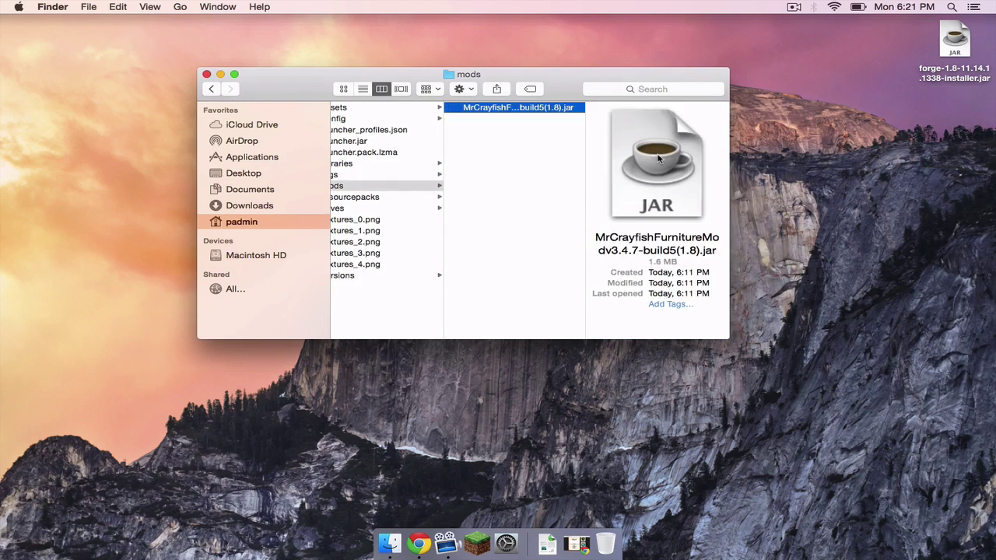
left_click(206, 75)
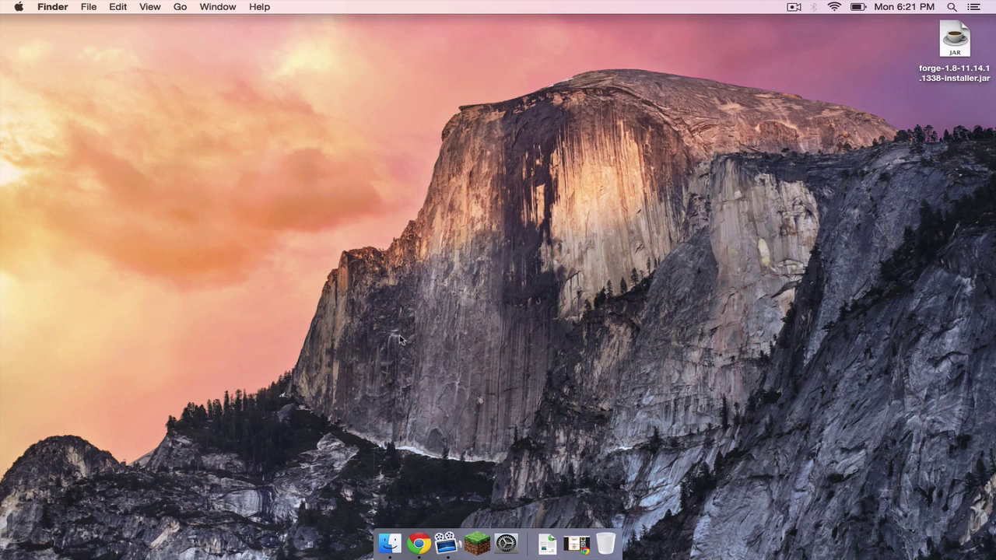
Reopen the Minecraft launcher and start the game with the Forge profile
left_click(477, 540)
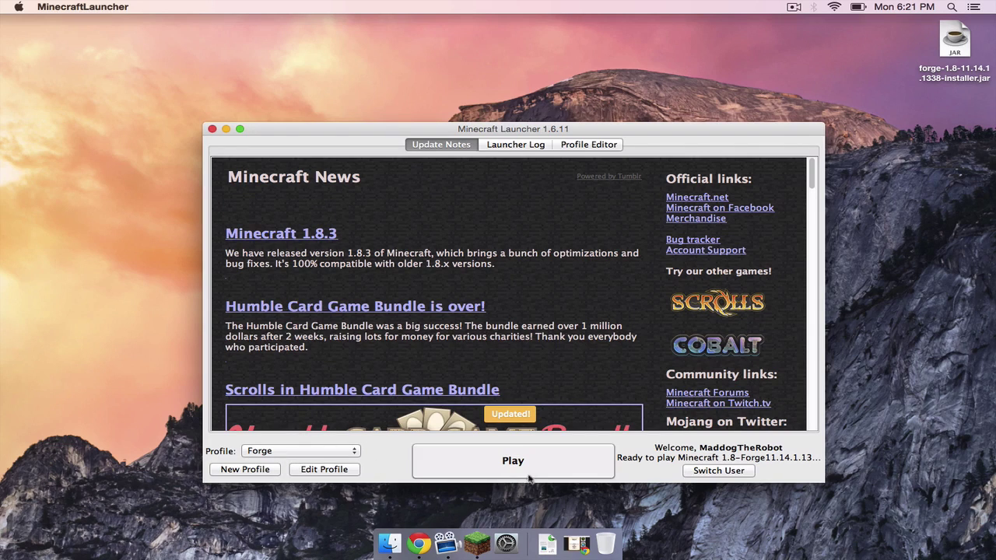
left_click(507, 462)
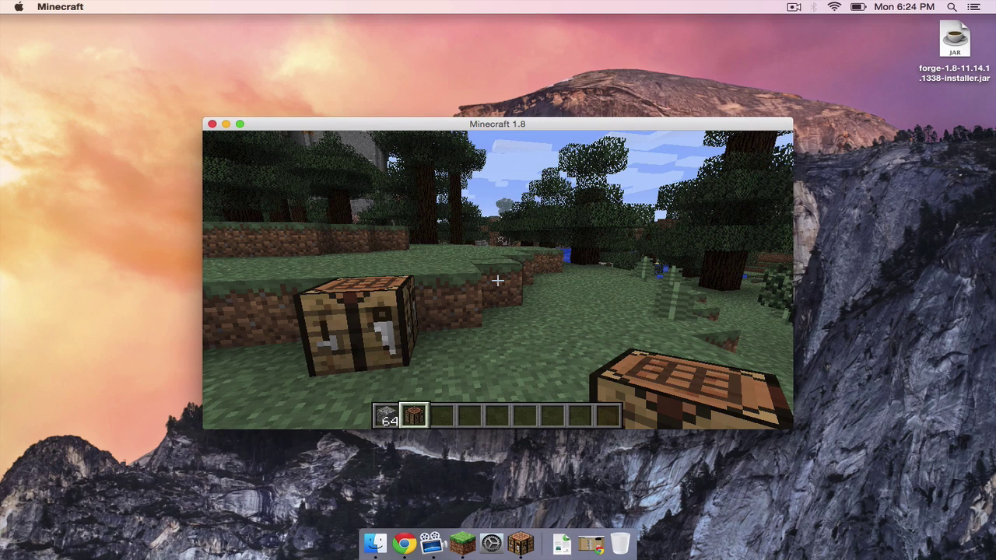
At the crafting table, craft a stone chair from six cobblestones filling the left column, middle row and lower-right slot, and store it in the hotbar
key("w")
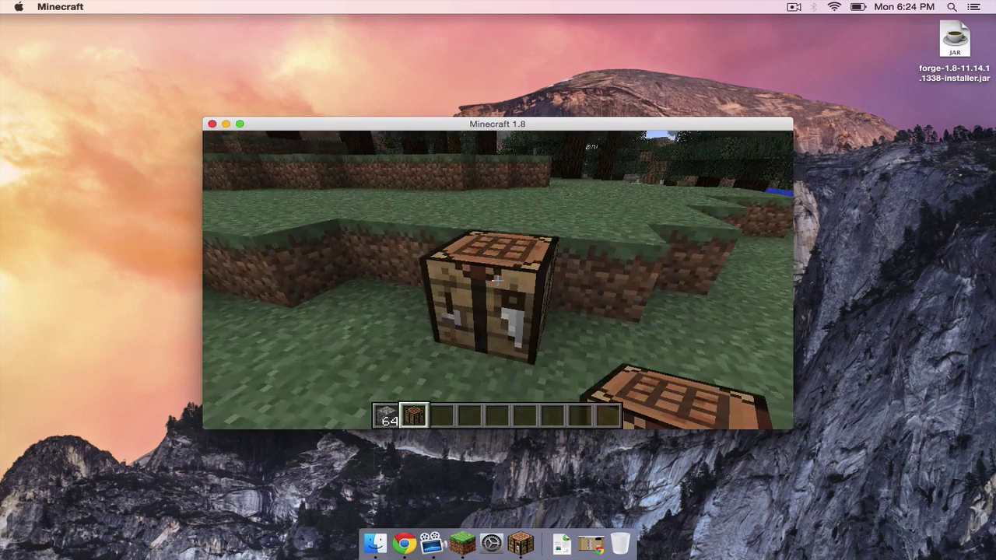
right_click(498, 279)
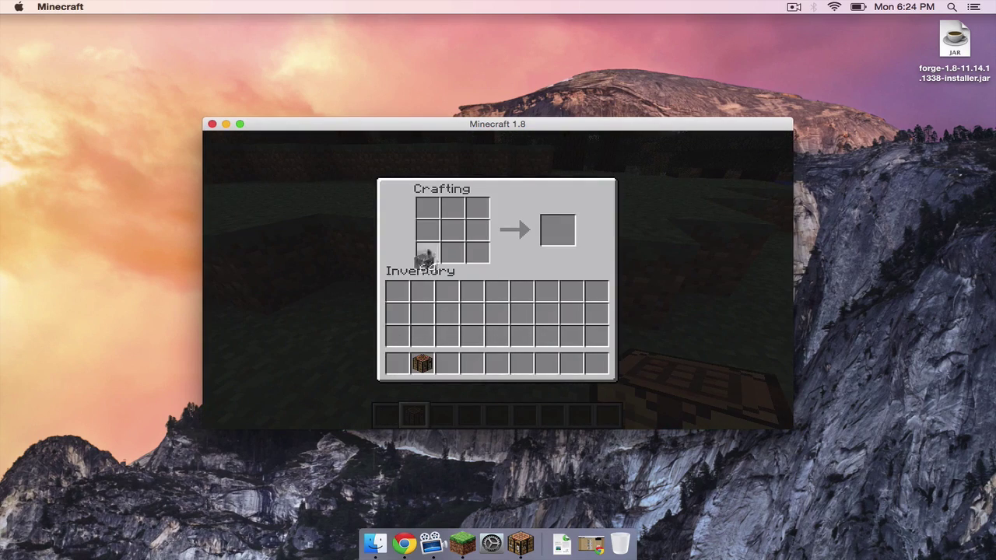
left_click(430, 209)
right_click(429, 229)
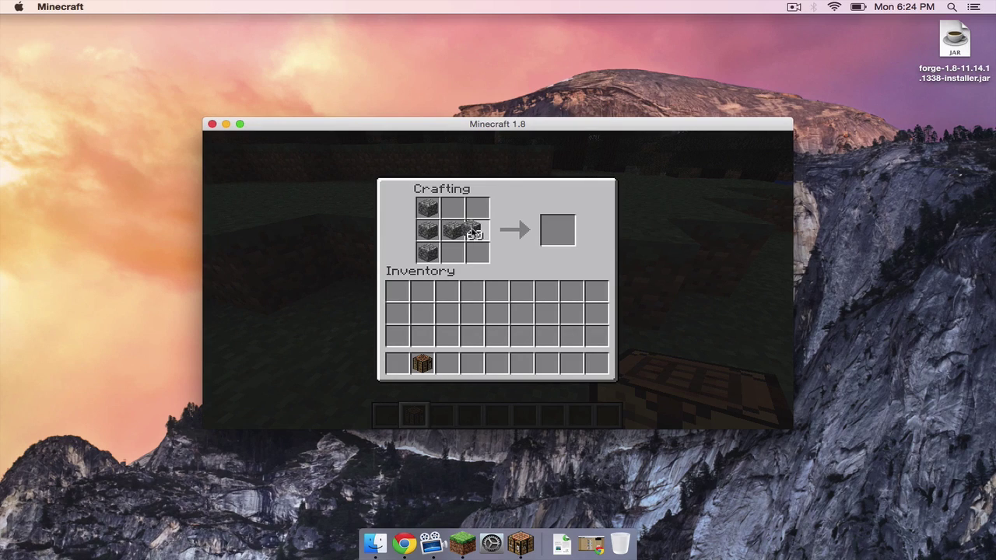
right_click(476, 250)
left_click(448, 364)
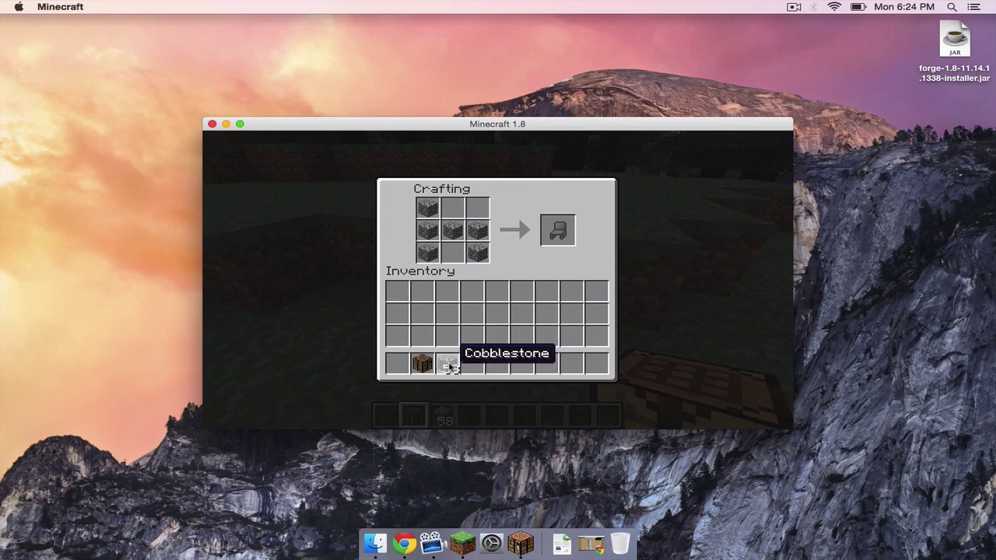
left_click(558, 231)
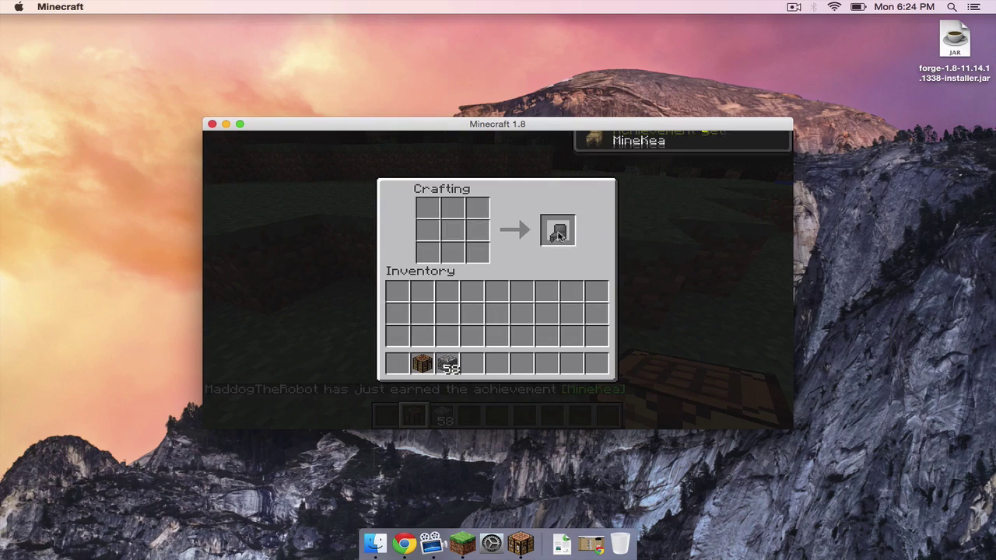
left_click(474, 364)
key("e")
Select the stone chair in the hotbar, place it on the grass near the crafting table, and walk up to it
scroll(498, 280, "down", 4)
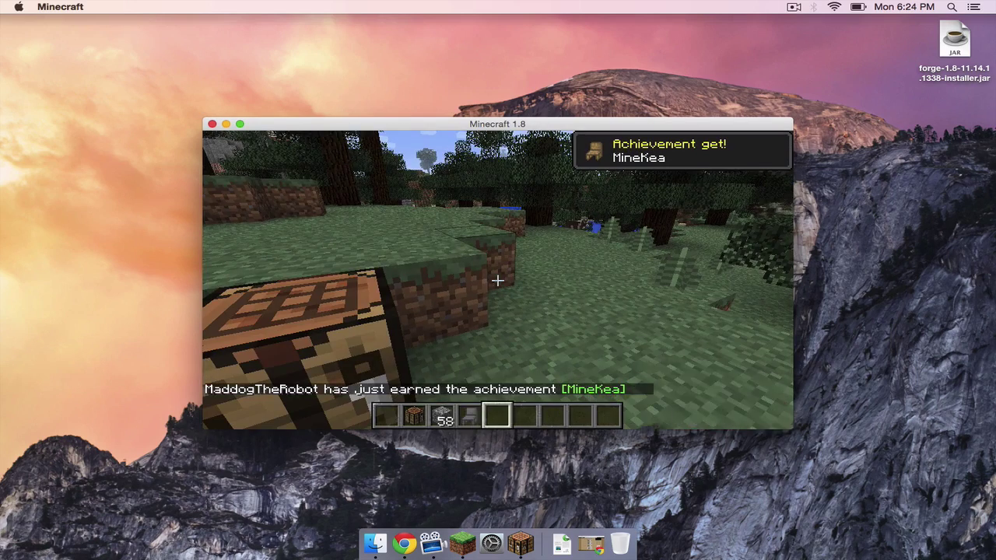
scroll(497, 280, "up", 1)
right_click(497, 280)
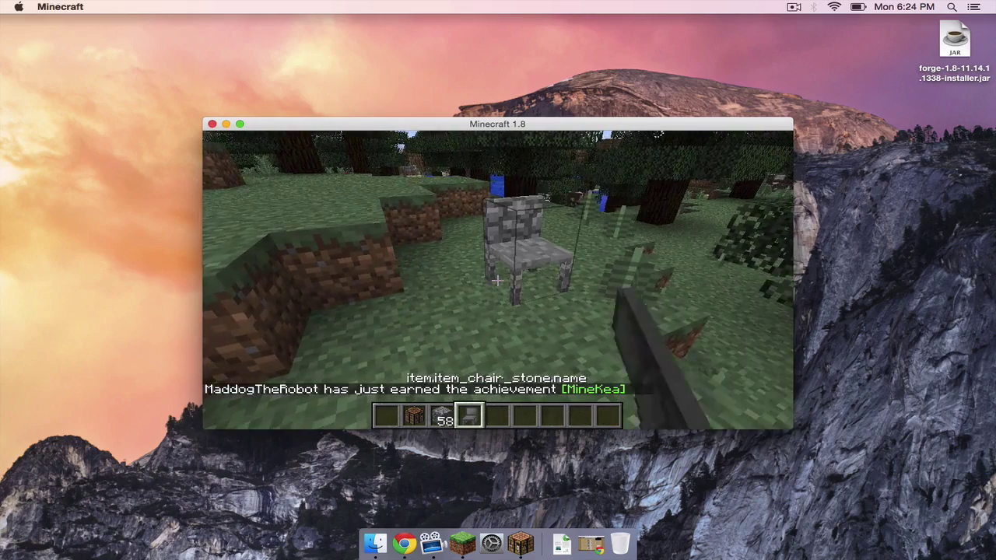
key("w")
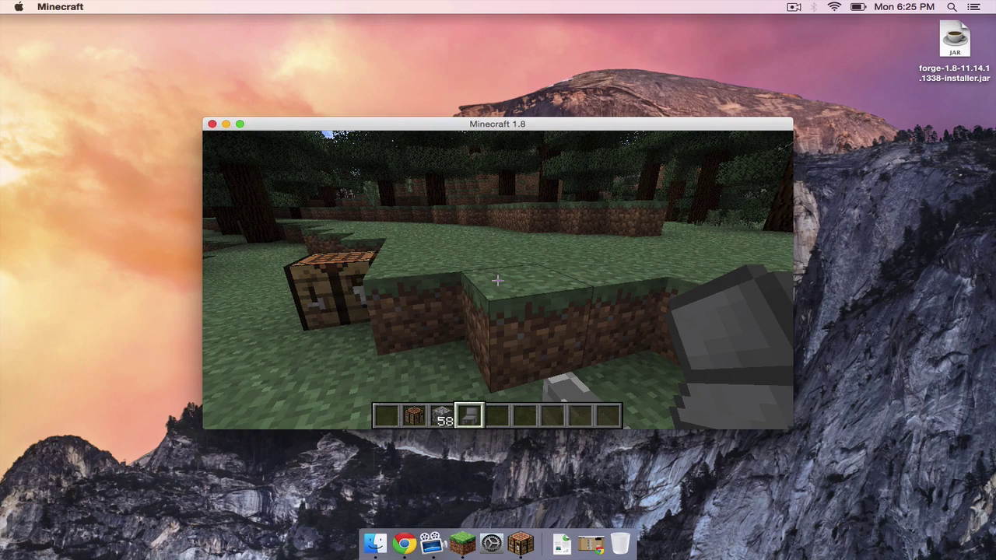
mouse_move(497, 280)
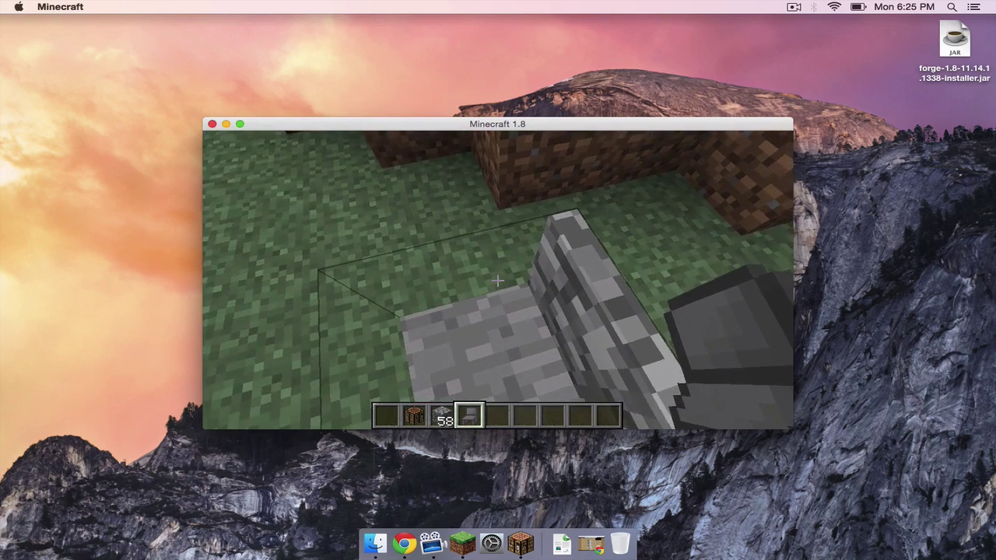